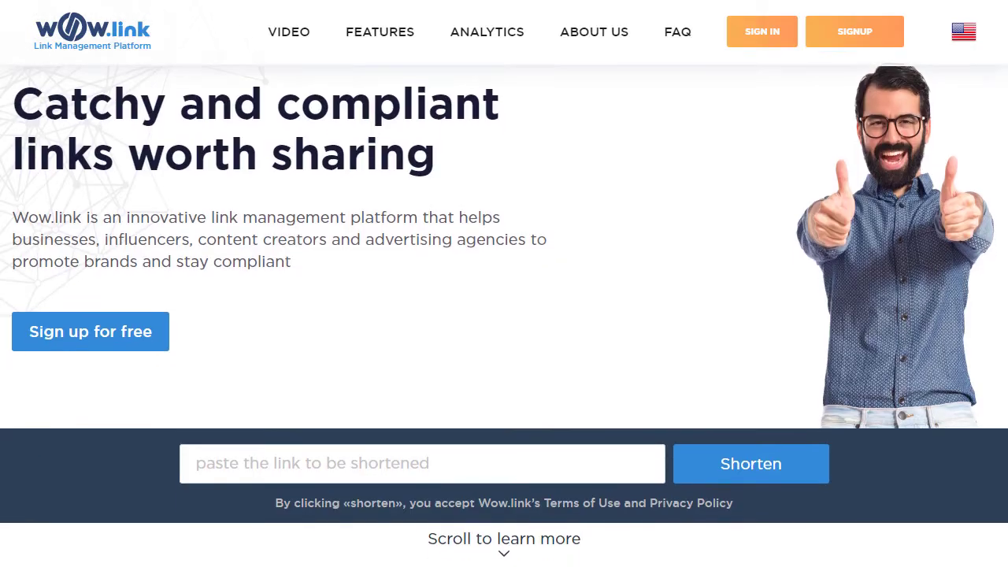
# Scroll down through the Wow.link homepage feature sections and back up toward the top.
pyautogui.scroll(-3, 504, 283)
pyautogui.scroll(-5, 504, 284)
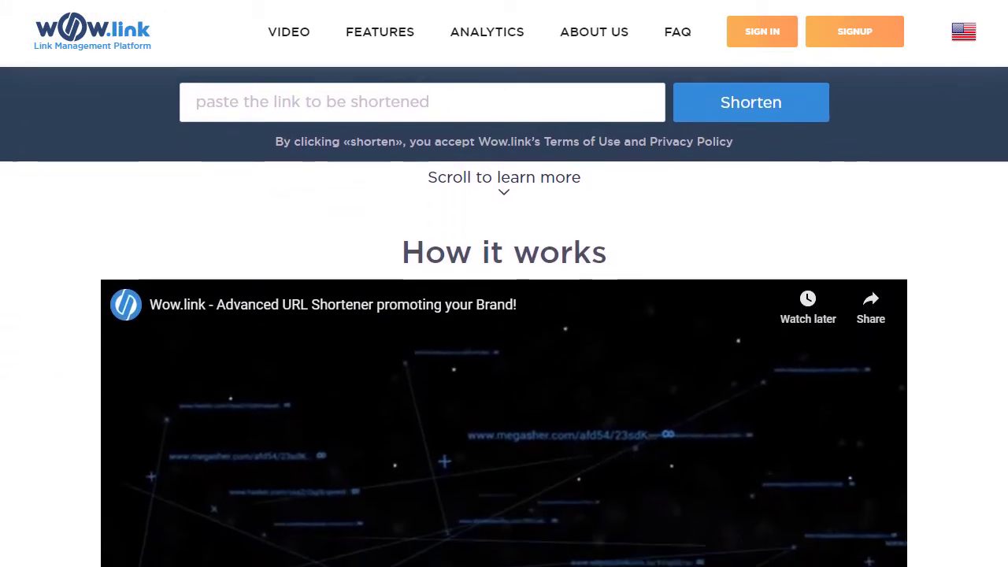
pyautogui.scroll(-5, 504, 284)
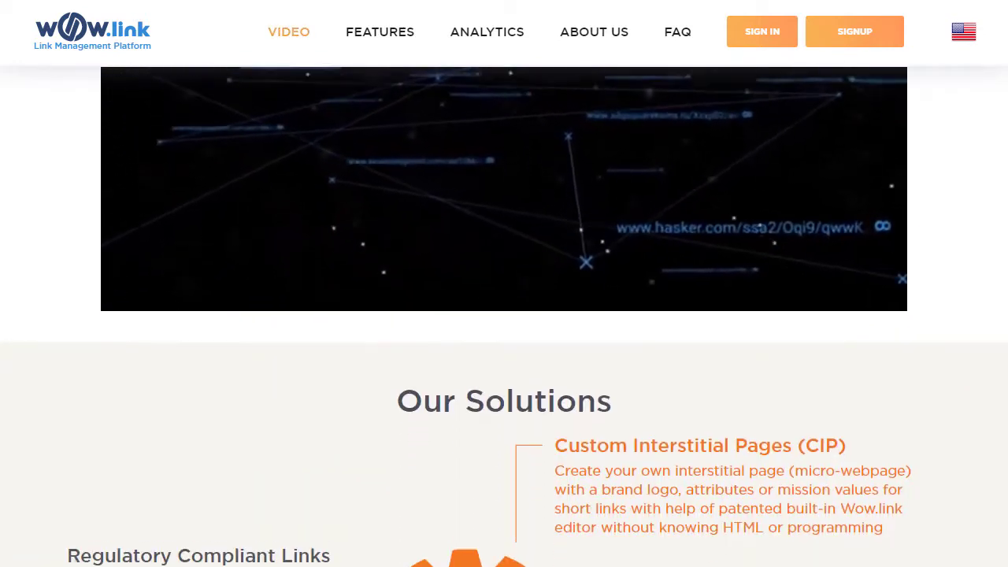
pyautogui.scroll(-5, 504, 315)
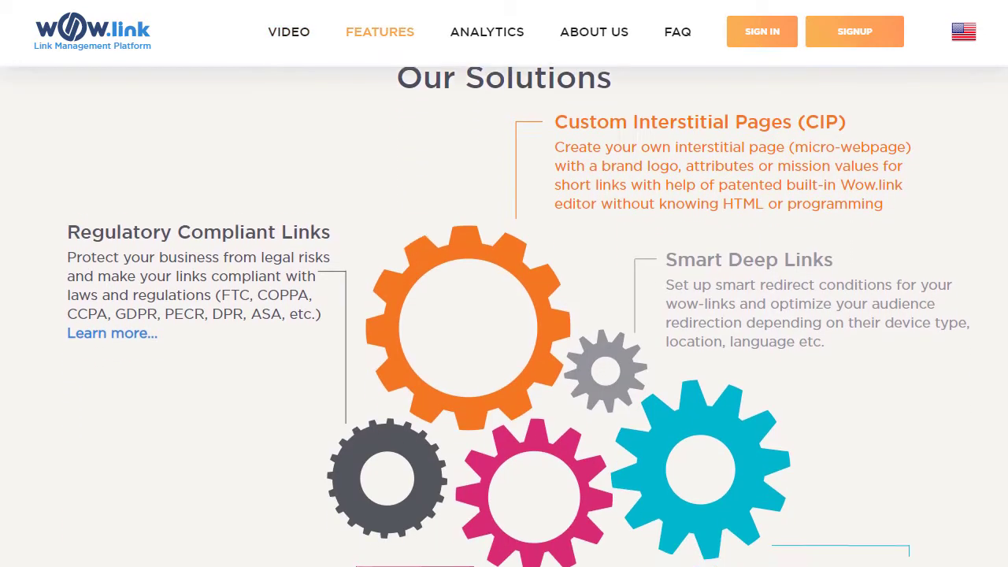
pyautogui.scroll(-5, 504, 315)
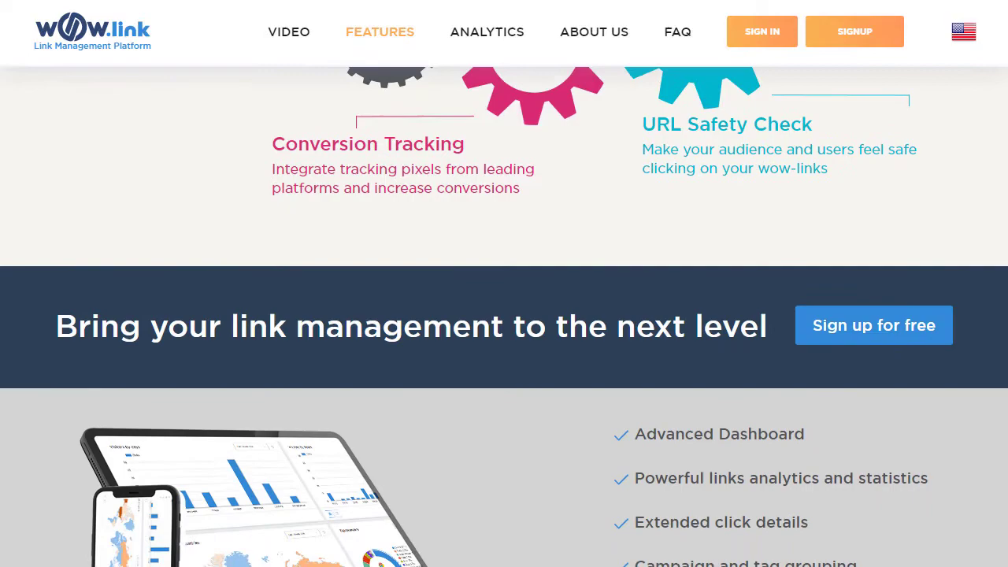
pyautogui.scroll(15, 504, 315)
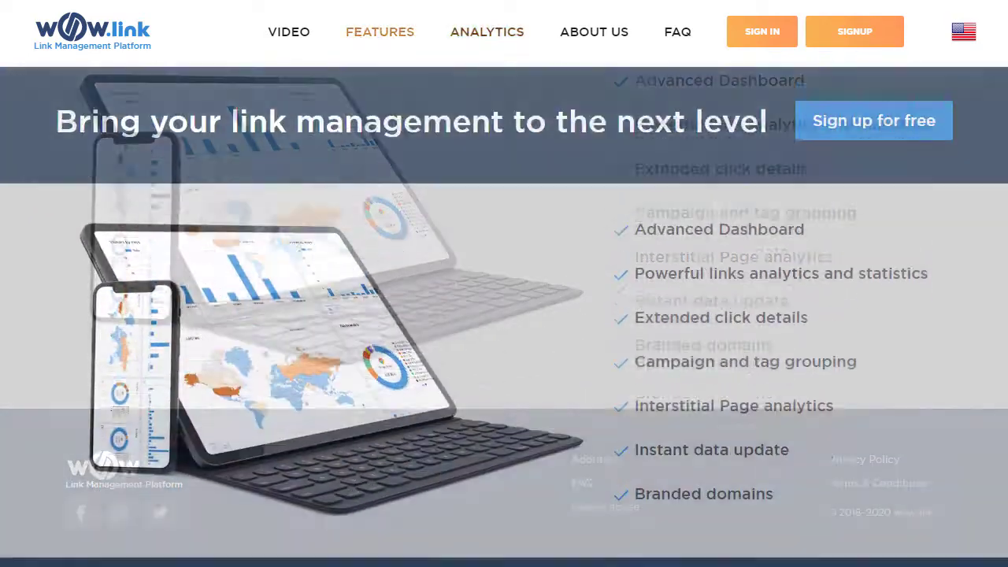
pyautogui.scroll(8, 504, 315)
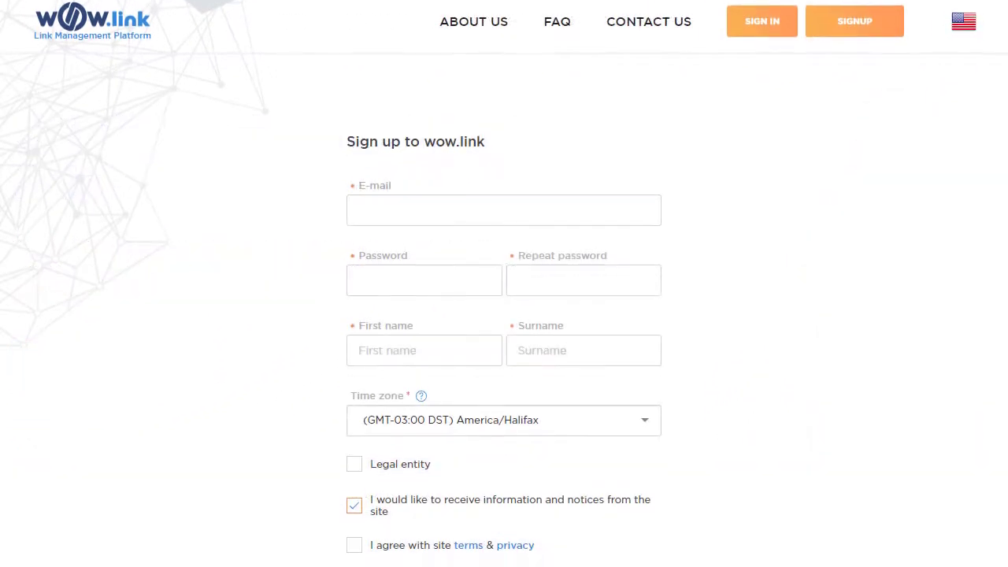
# Enter the account password and repeat it in the confirmation field.
pyautogui.scroll(-5, 504, 283)
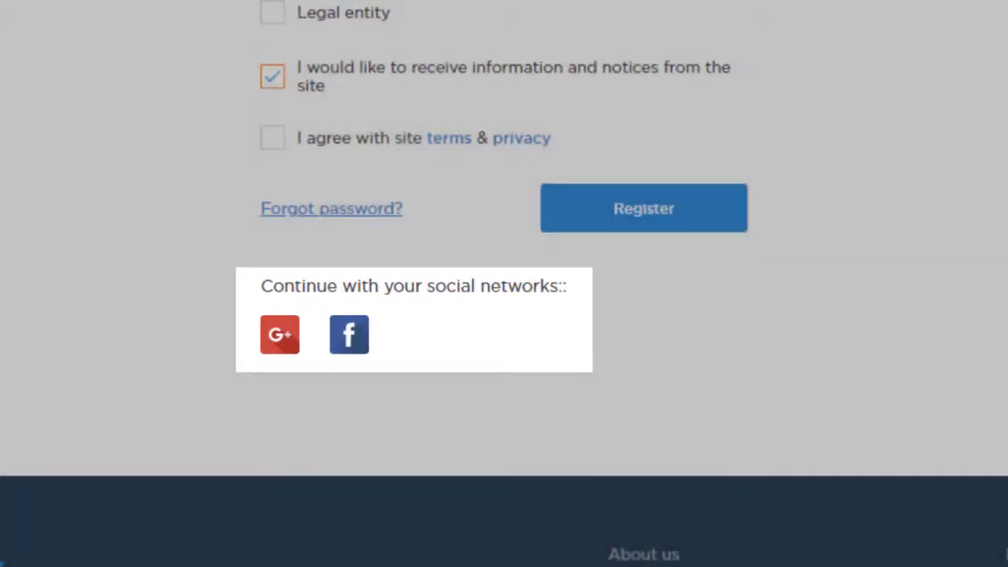
pyautogui.scroll(10, 504, 284)
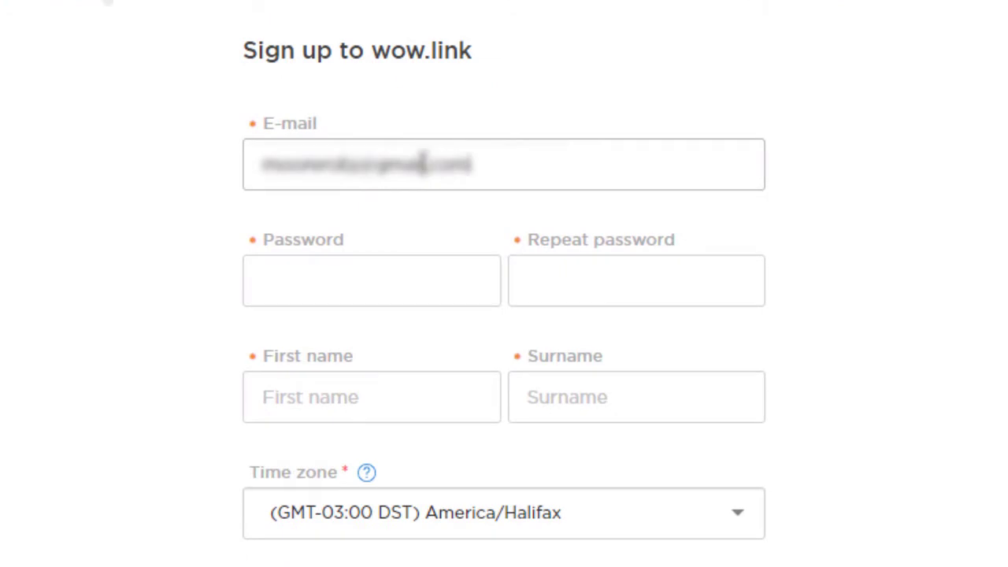
pyautogui.click(444, 276)
pyautogui.write('*********')
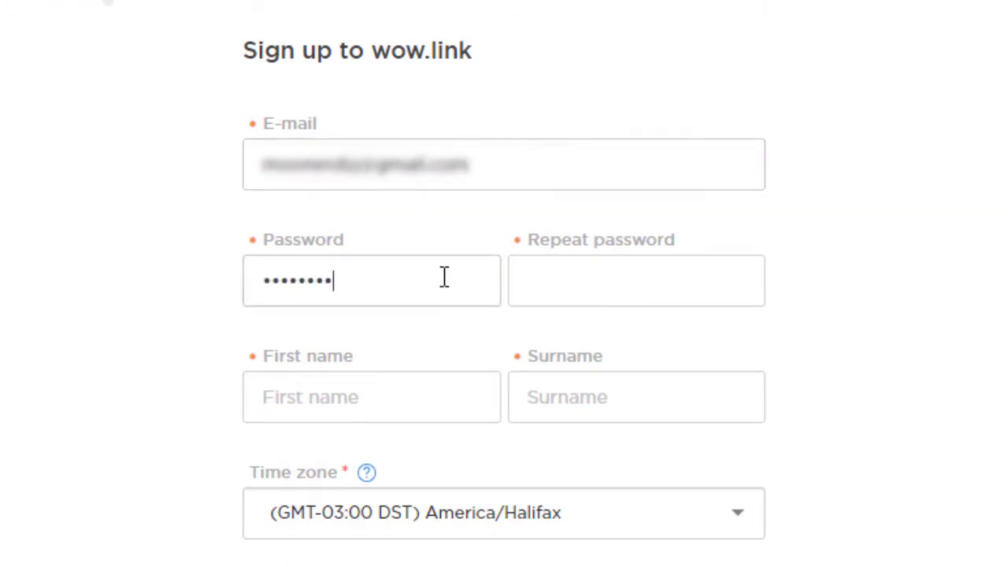
pyautogui.click(592, 281)
pyautogui.write('*********')
# Fill in the first name and surname, accept the terms and privacy policy, and register.
pyautogui.press('Tab')
pyautogui.click(580, 404)
pyautogui.scroll(-4, 687, 483)
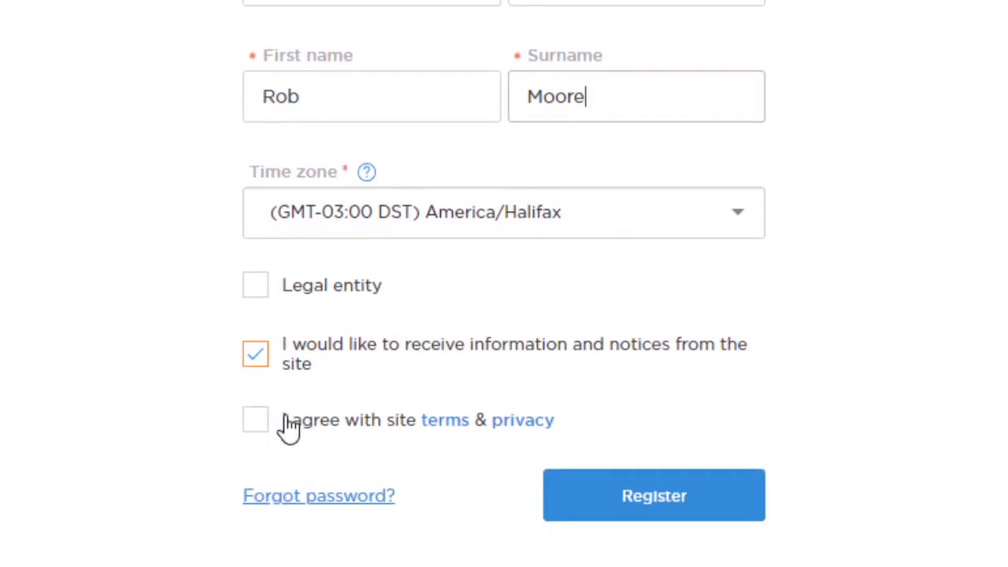
pyautogui.click(256, 431)
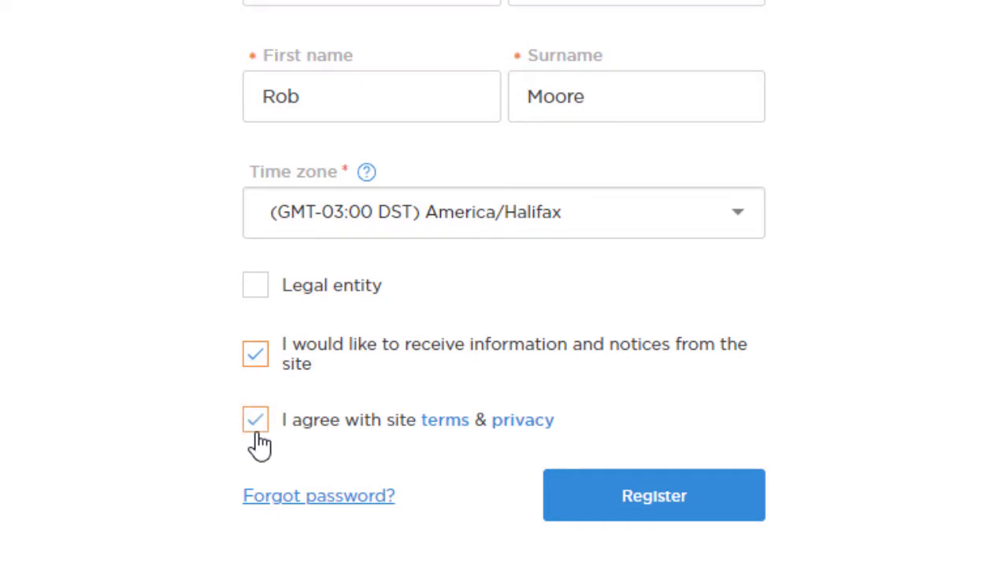
pyautogui.click(669, 511)
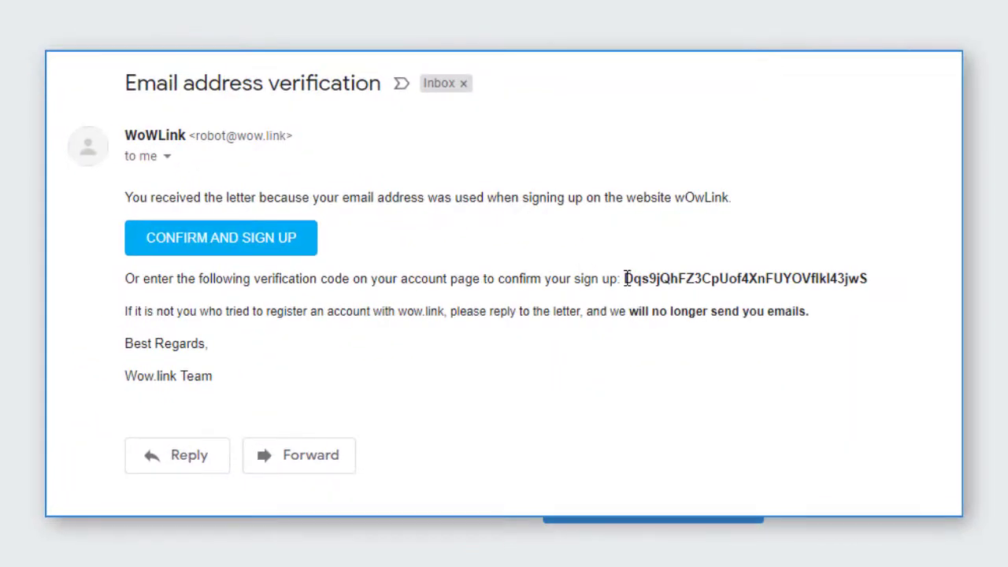
# Select the verification code in WoWLink's 'Email address verification' email.
pyautogui.moveTo(748, 278); pyautogui.dragTo(823, 279)
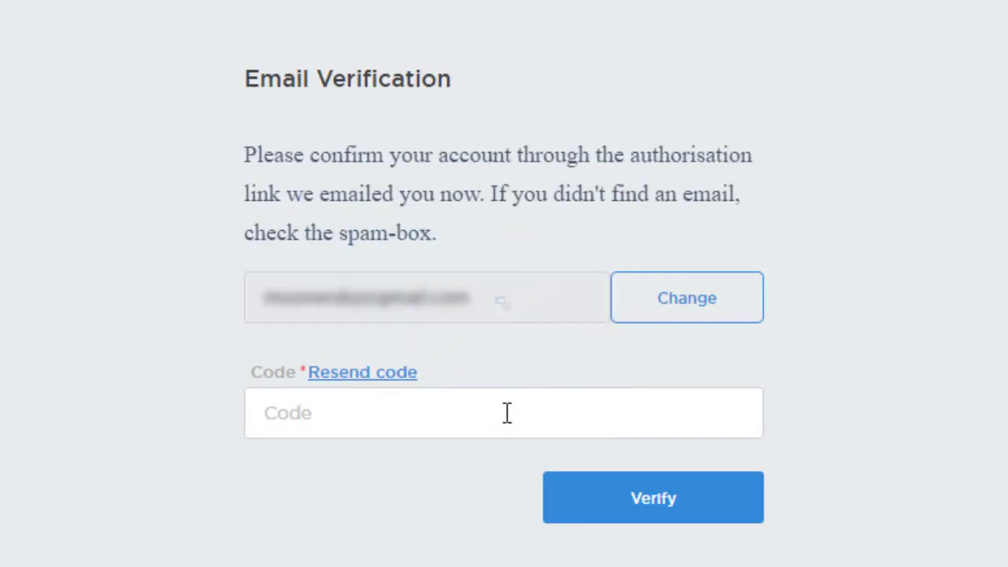
# Verify the account with the pasted code, then start typing 'www' in the My links URL box.
pyautogui.click(507, 413)
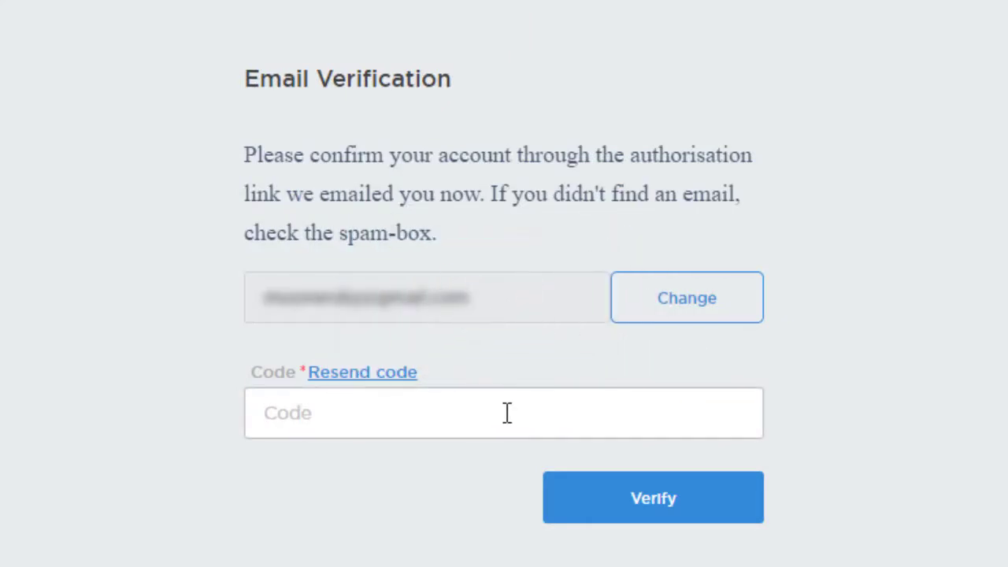
pyautogui.hotkey('ctrl', 'v')
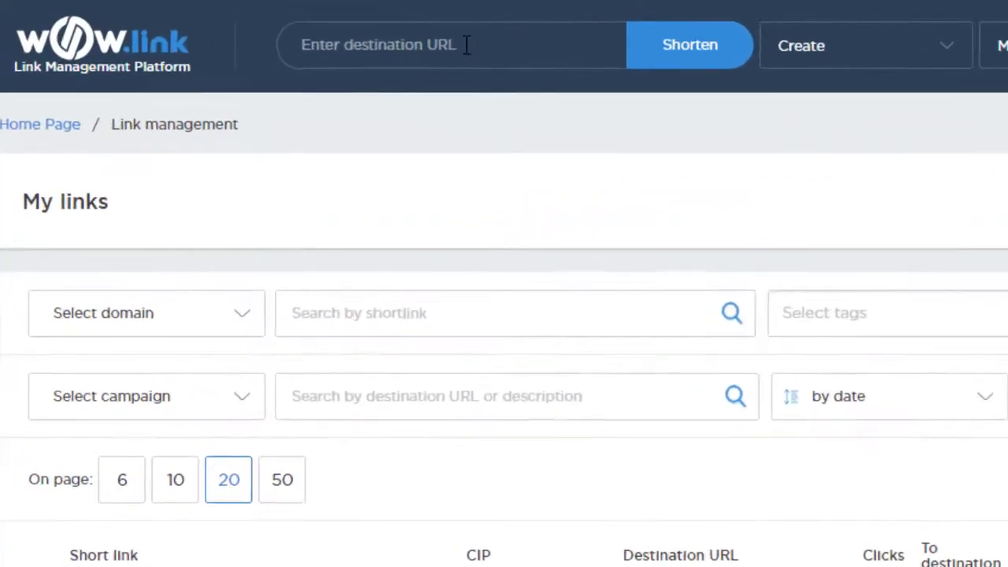
pyautogui.click(333, 29)
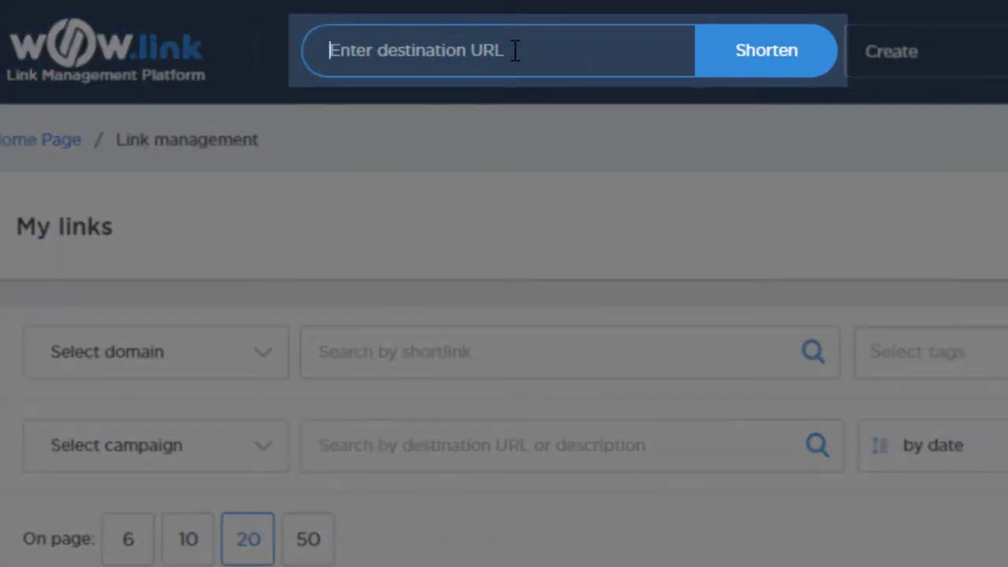
pyautogui.write('www')
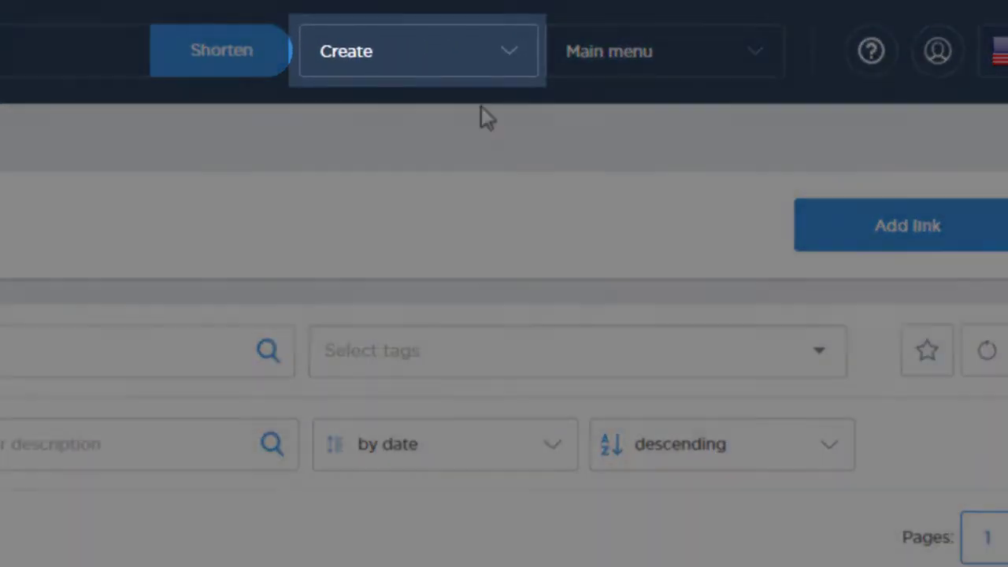
pyautogui.click(504, 56)
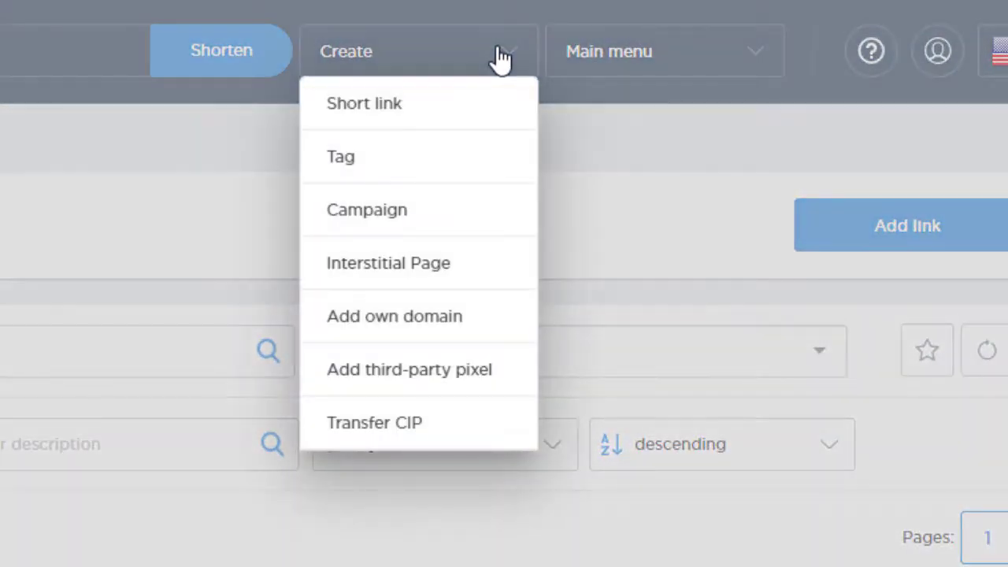
pyautogui.click(417, 105)
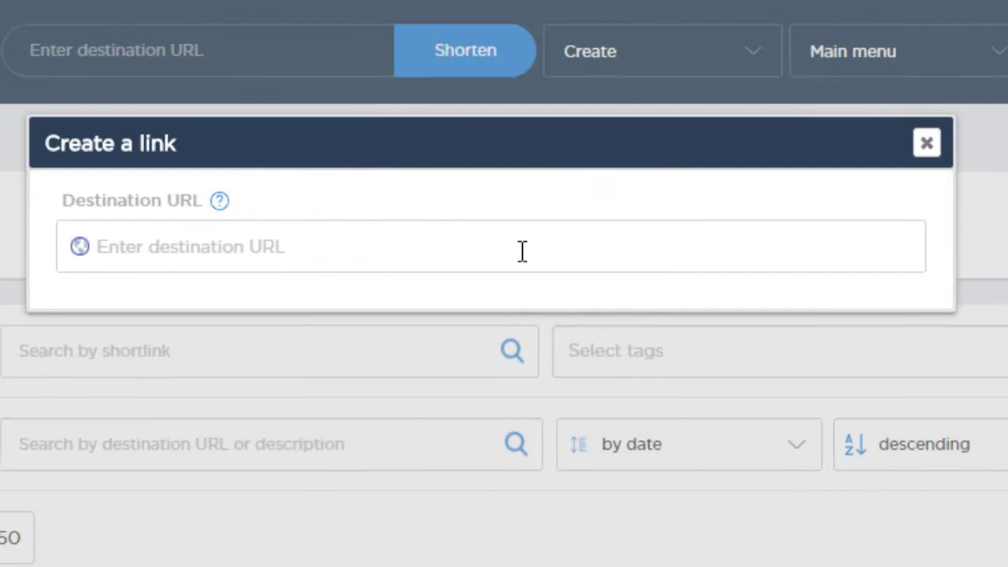
pyautogui.write('www.google.com')
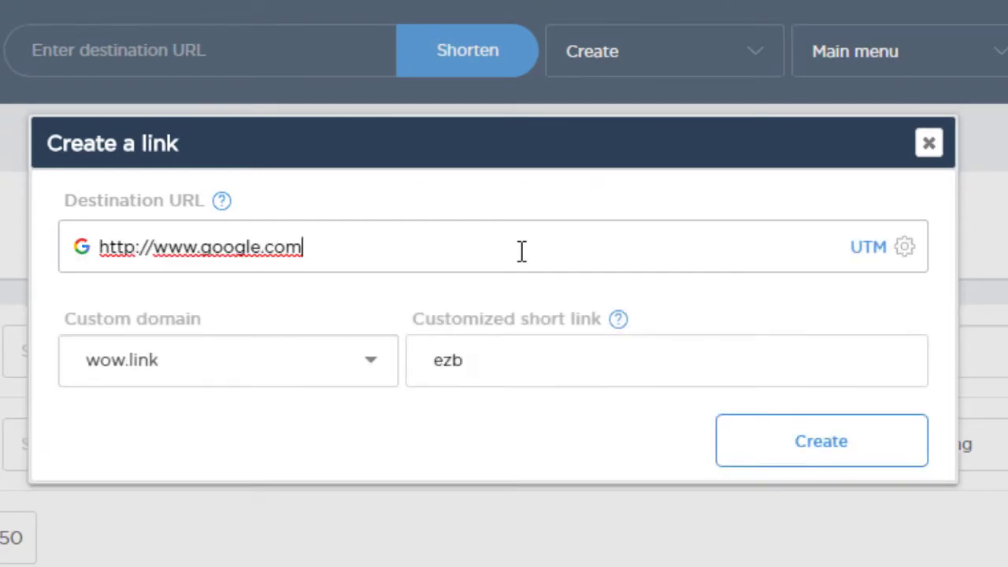
pyautogui.click(388, 360)
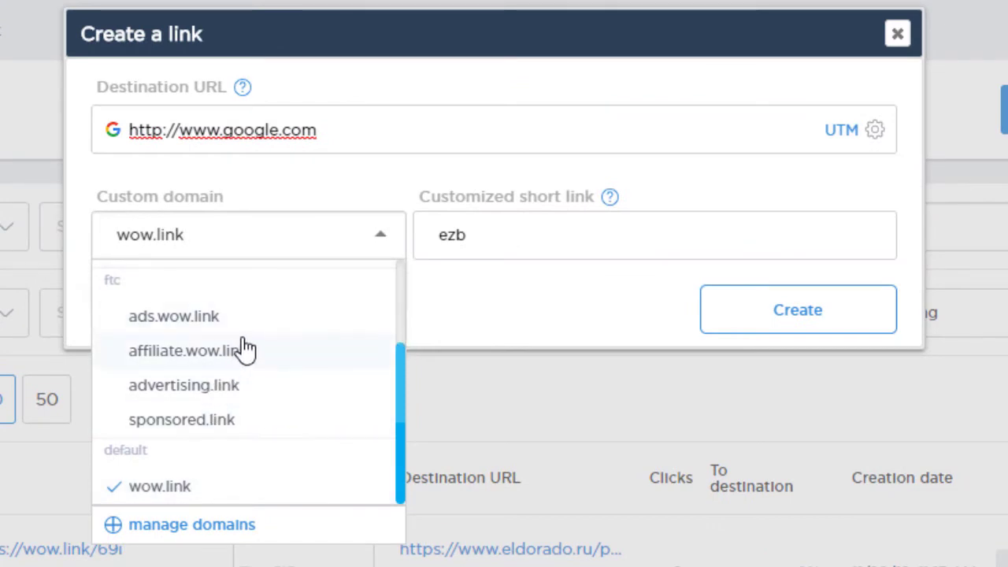
pyautogui.moveTo(399, 361); pyautogui.dragTo(423, 260)
pyautogui.click(502, 230)
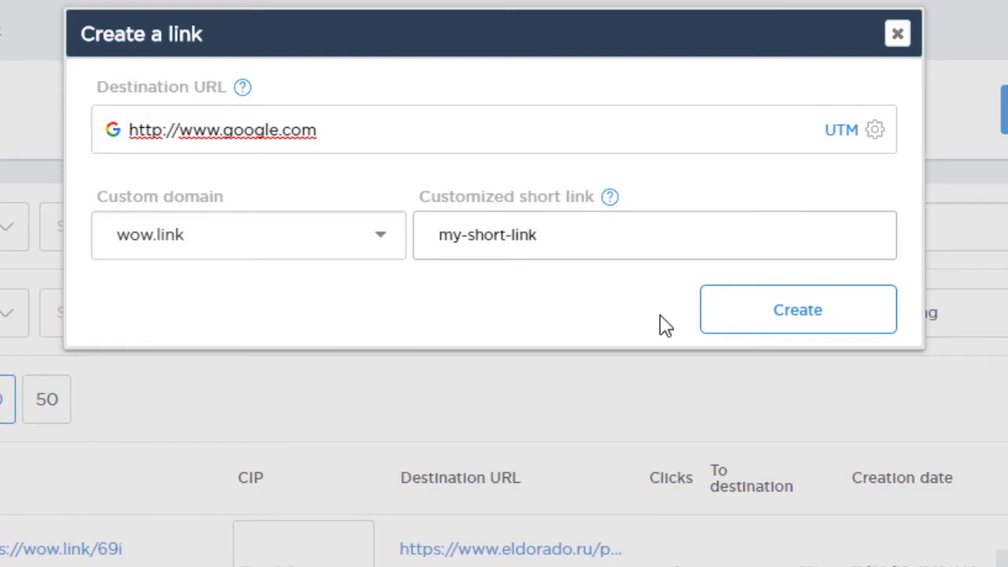
pyautogui.click(705, 324)
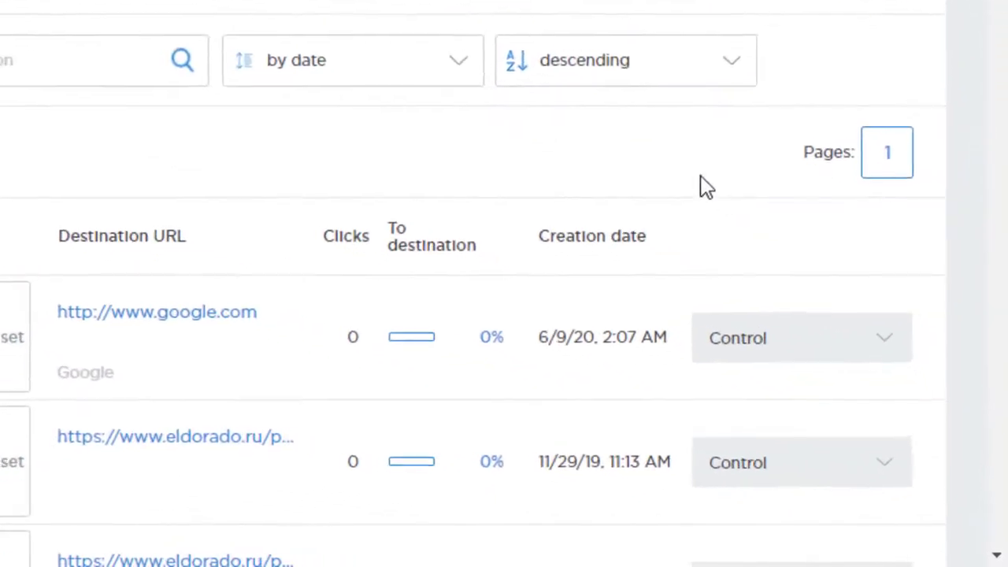
# Change the google.com link's personal ending to my-google-redirect in its link settings.
pyautogui.click(890, 433)
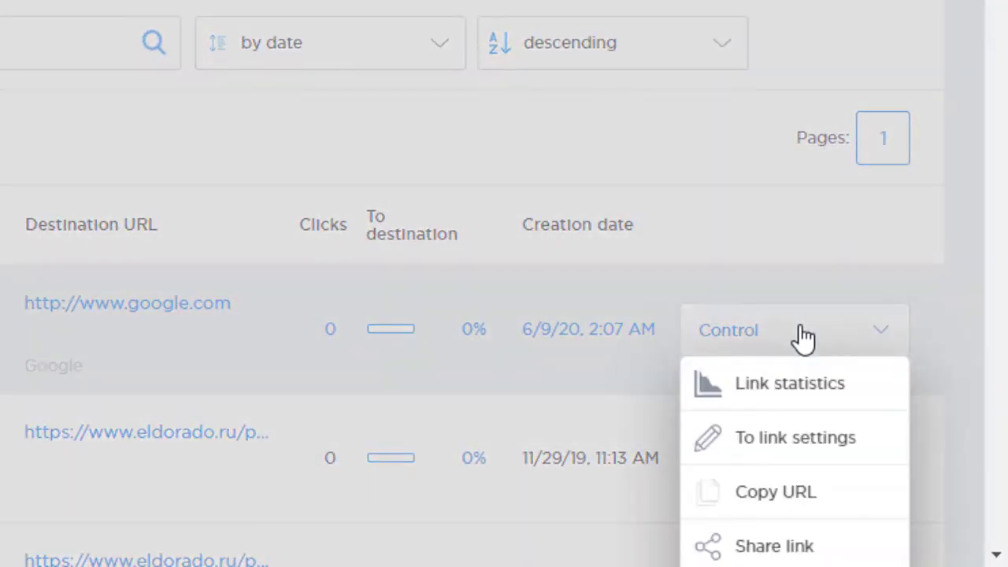
pyautogui.click(800, 445)
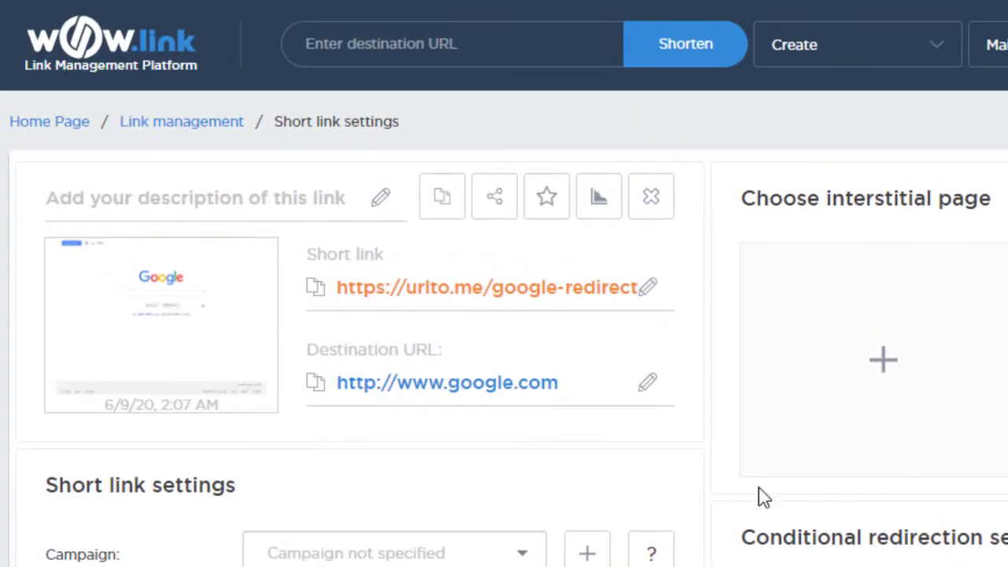
pyautogui.click(646, 289)
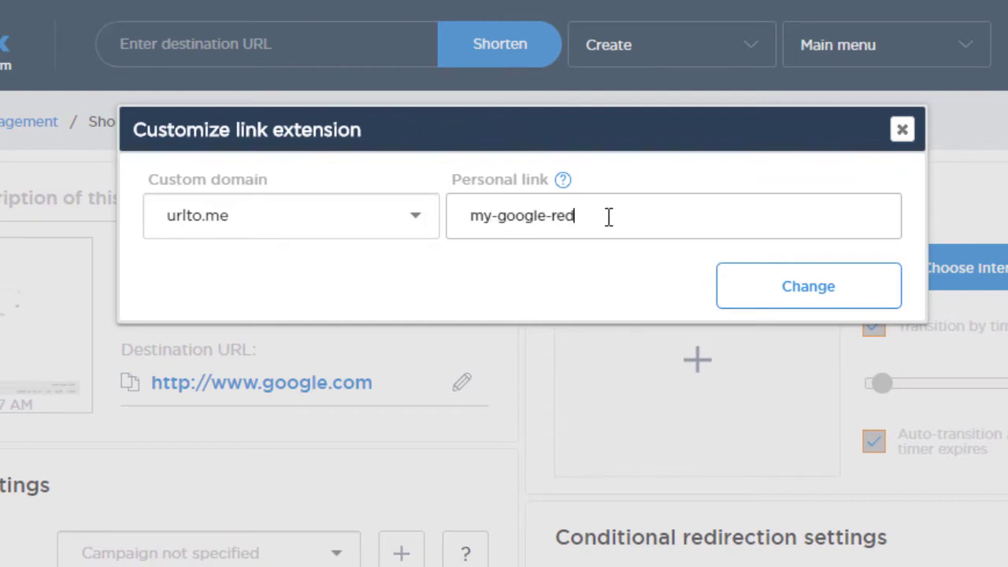
pyautogui.click(748, 295)
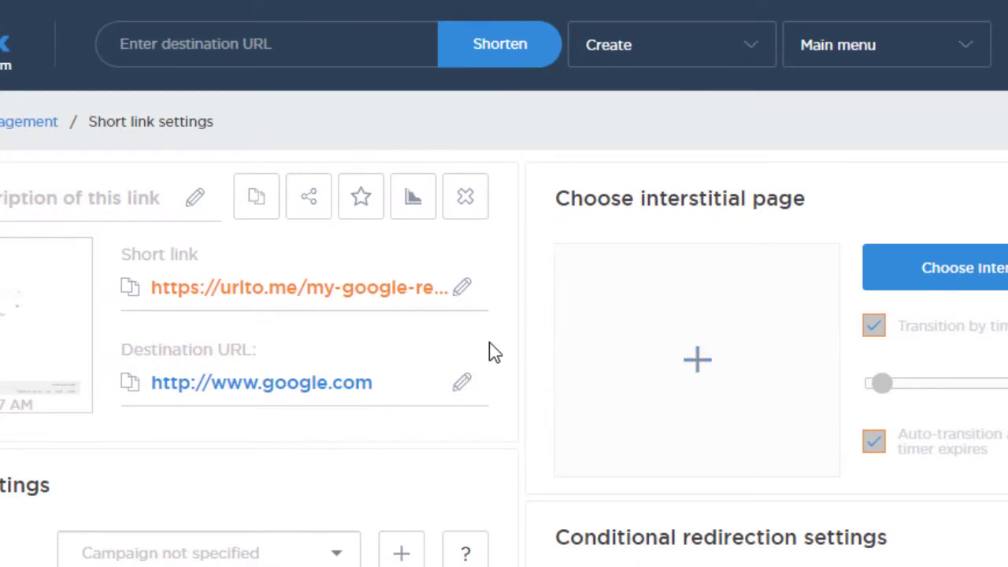
pyautogui.click(464, 289)
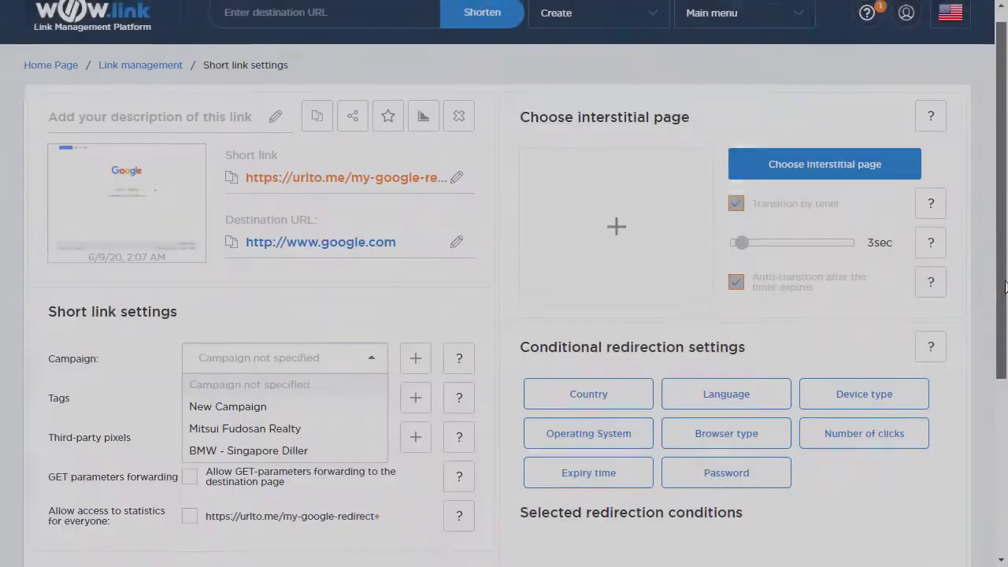
pyautogui.scroll(-1, 504, 284)
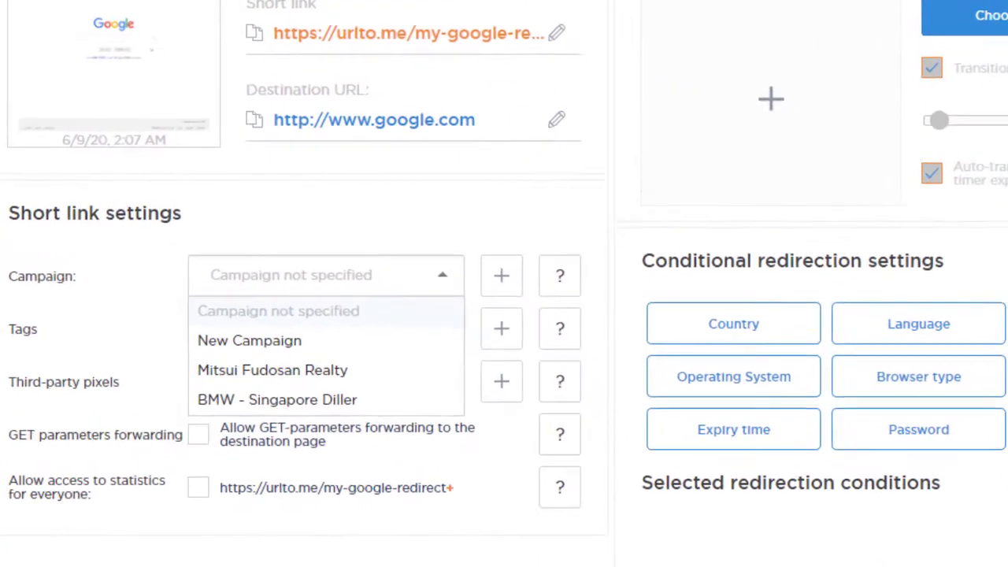
# Leave the destination URL unchanged and assign the link to New Campaign.
pyautogui.click(568, 122)
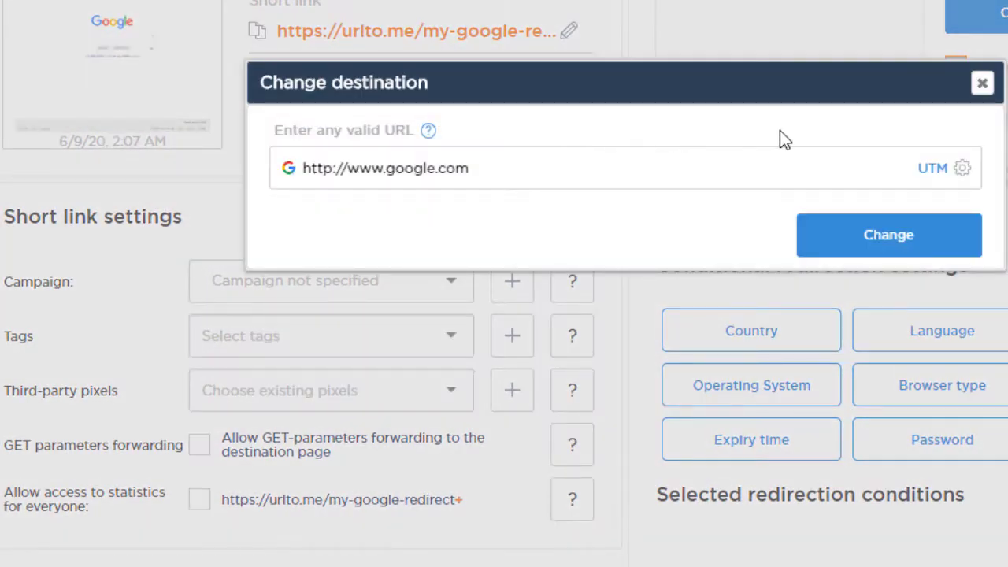
pyautogui.click(981, 83)
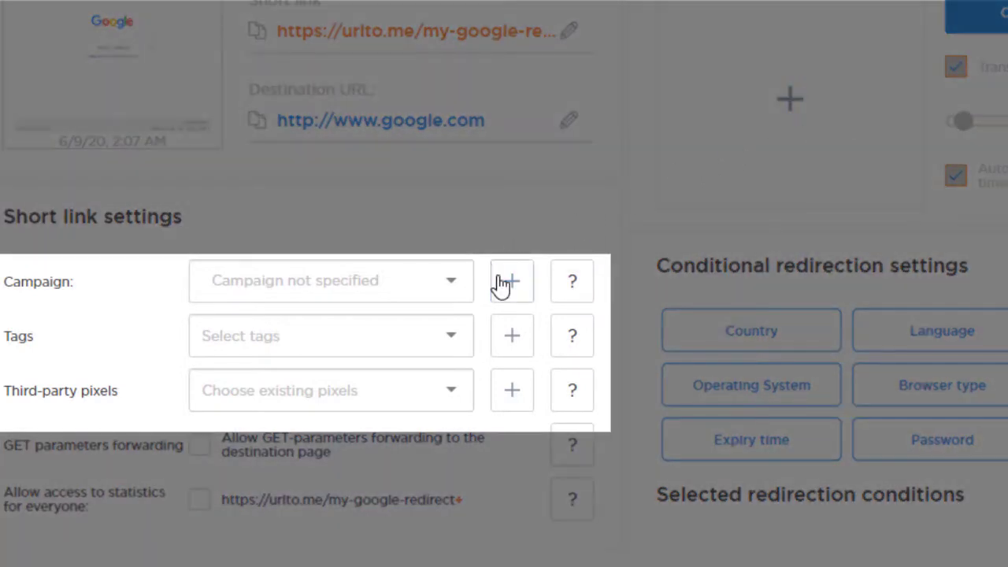
pyautogui.click(453, 280)
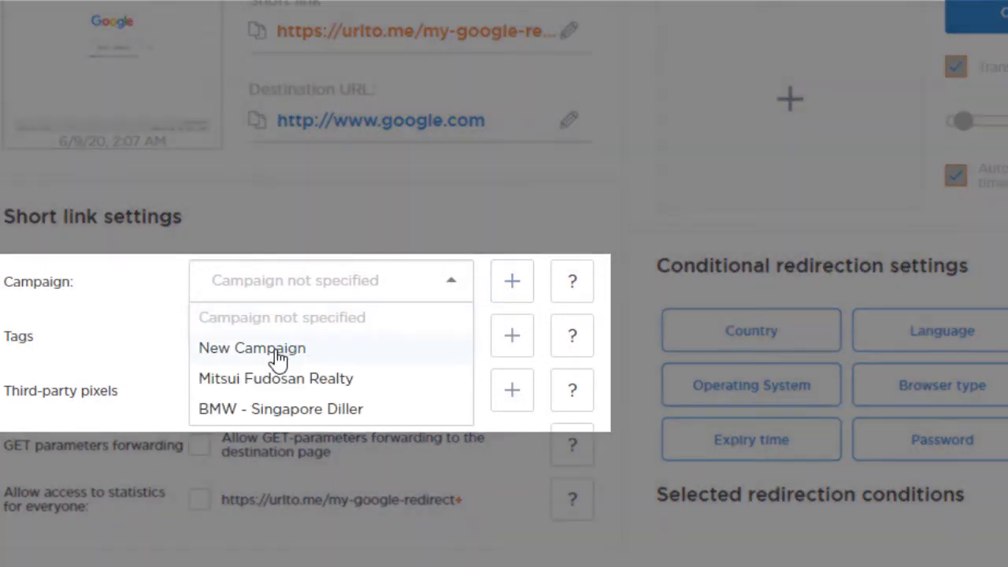
pyautogui.click(279, 348)
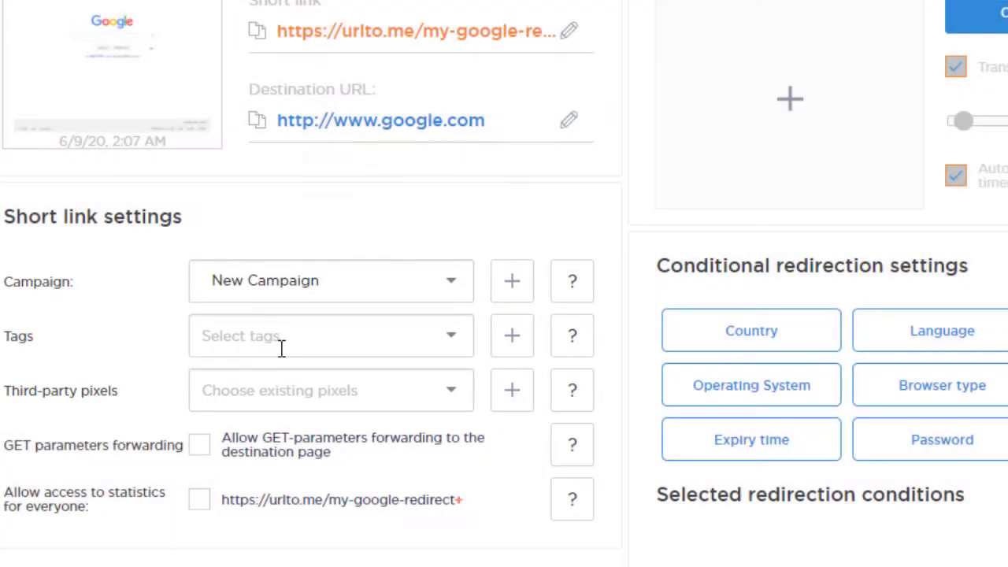
# Open and dismiss the Create campaign and Create tag forms without adding anything.
pyautogui.click(513, 285)
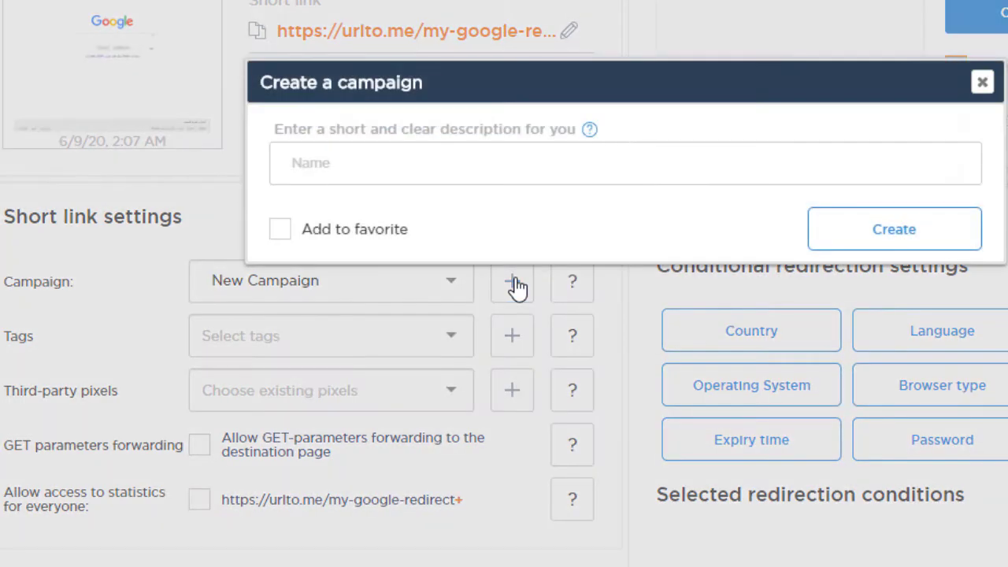
pyautogui.click(982, 84)
pyautogui.click(451, 332)
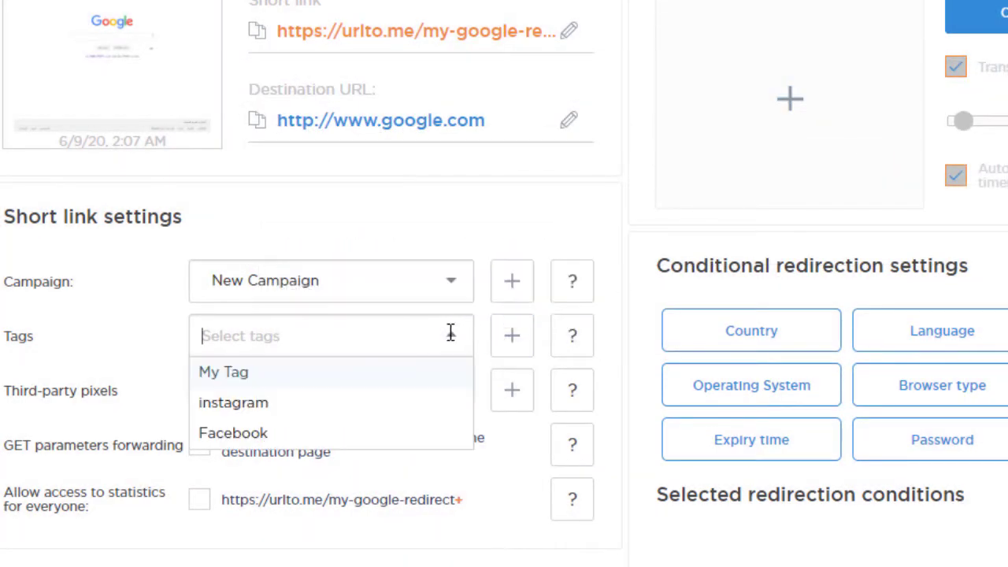
pyautogui.click(512, 341)
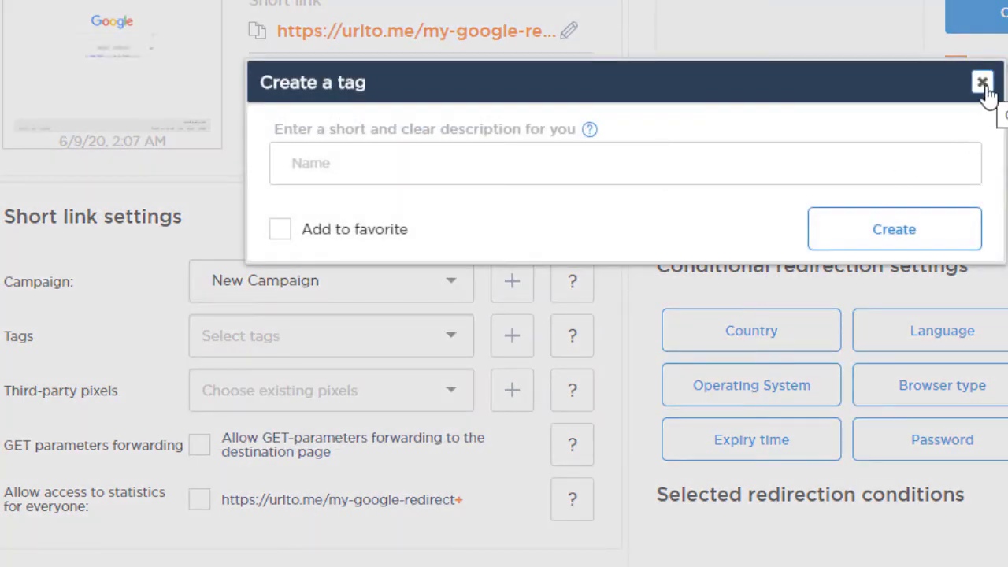
pyautogui.click(982, 84)
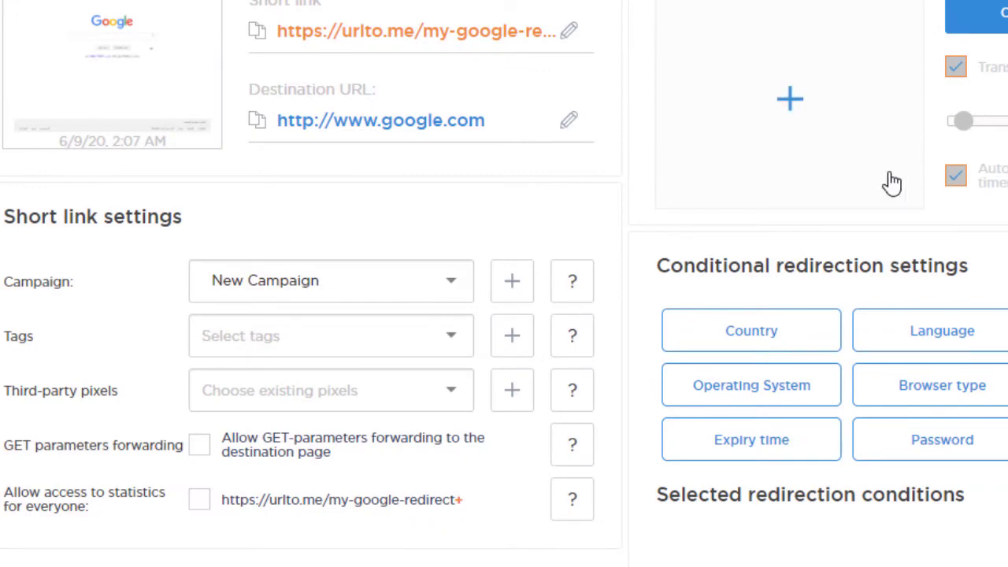
# Inspect the third-party pixel form's source list and close it without adding a pixel.
pyautogui.click(450, 391)
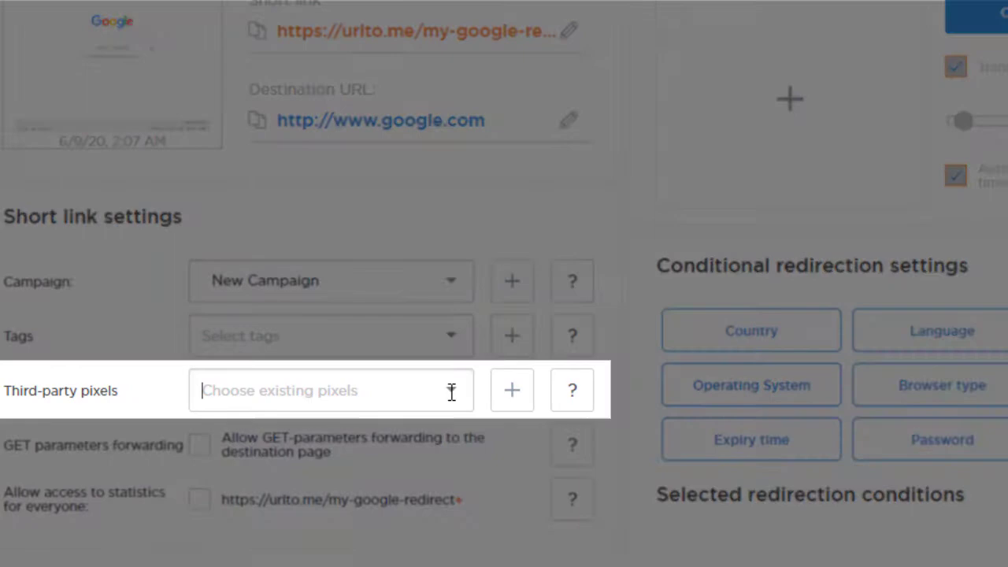
pyautogui.click(512, 390)
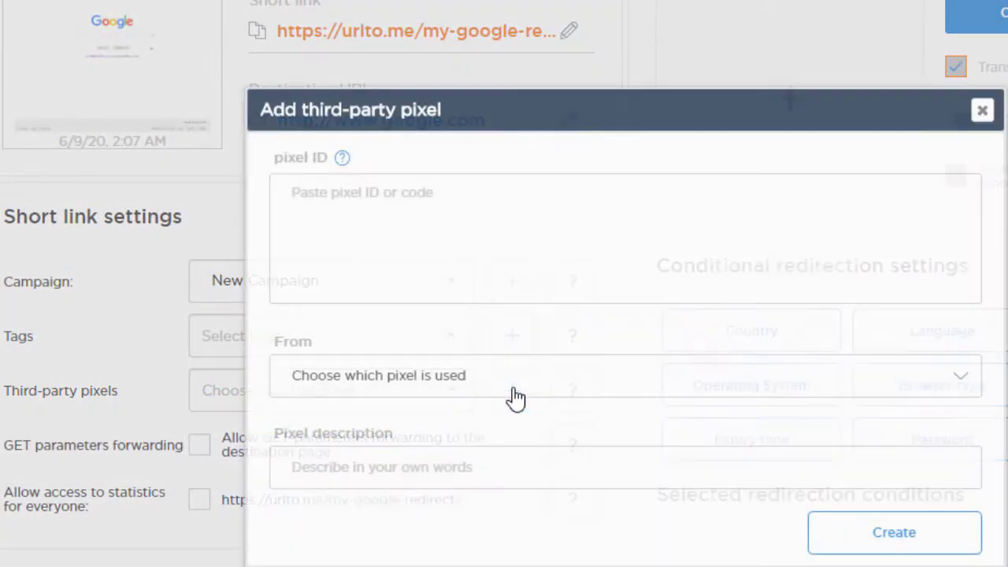
pyautogui.click(962, 379)
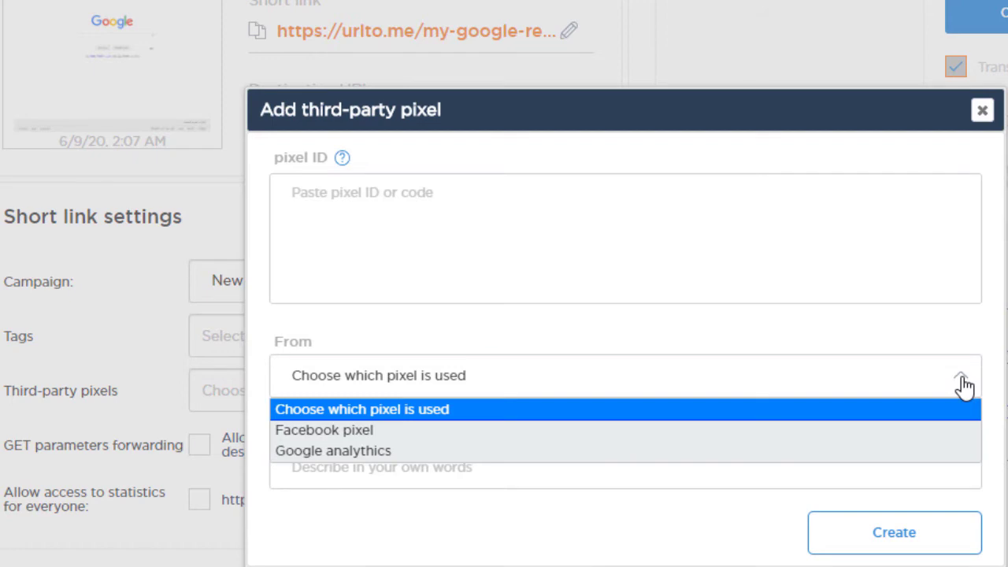
pyautogui.click(962, 380)
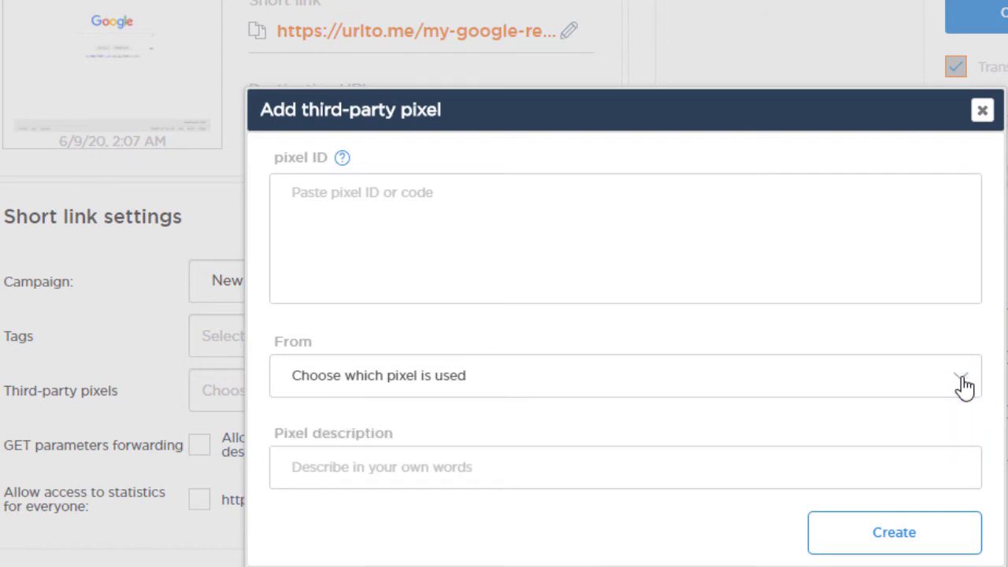
pyautogui.click(982, 111)
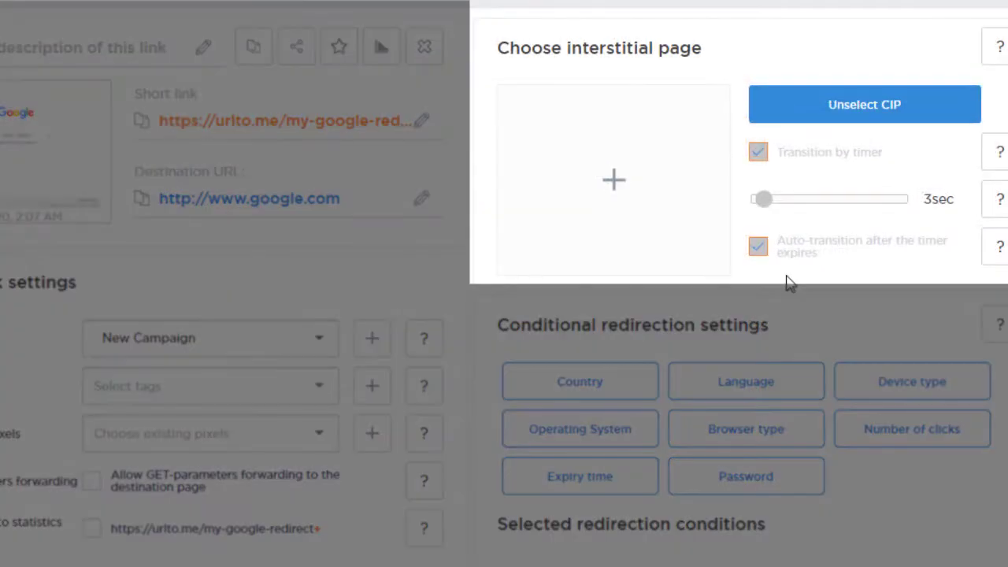
# View and close the interstitial page templates, then open the Device type redirection condition.
pyautogui.click(616, 188)
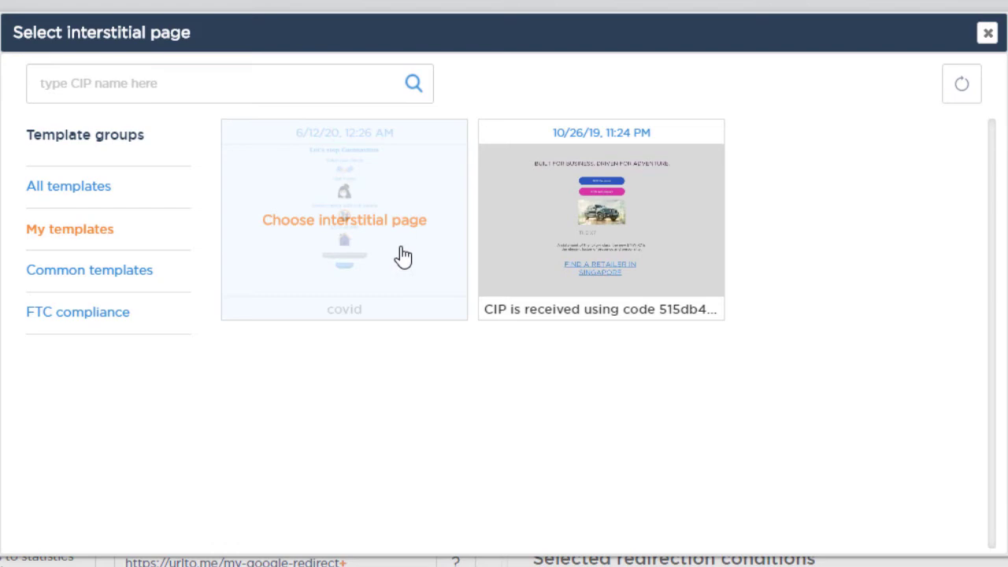
pyautogui.click(987, 32)
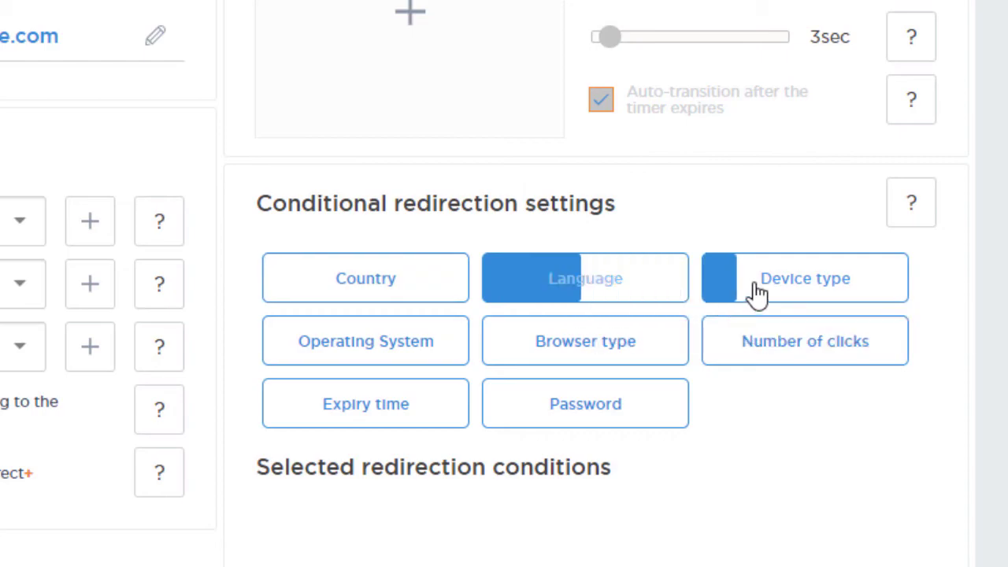
pyautogui.click(759, 288)
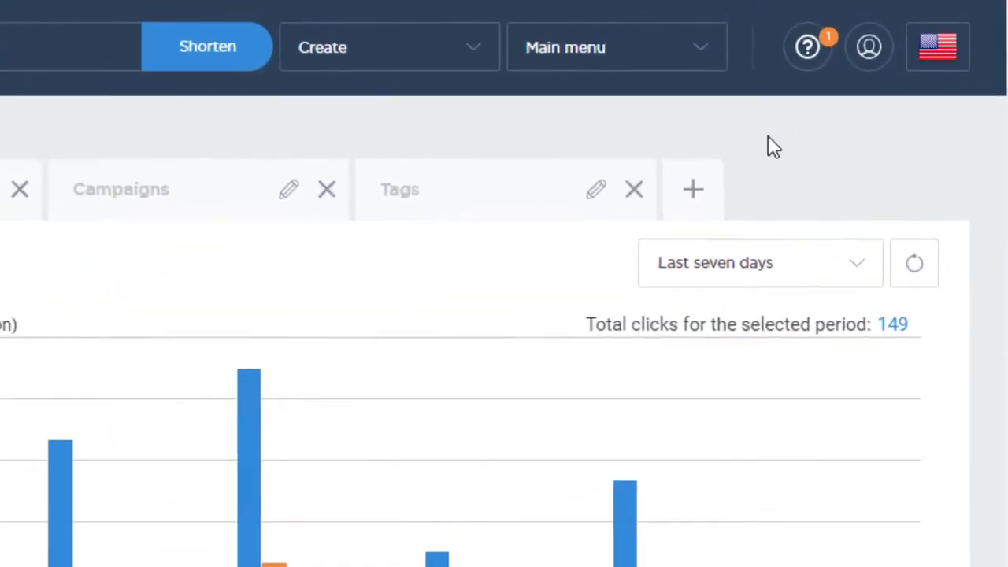
# Go to Links management from the main menu and scroll down toward BMW Corporate Sales.
pyautogui.click(642, 63)
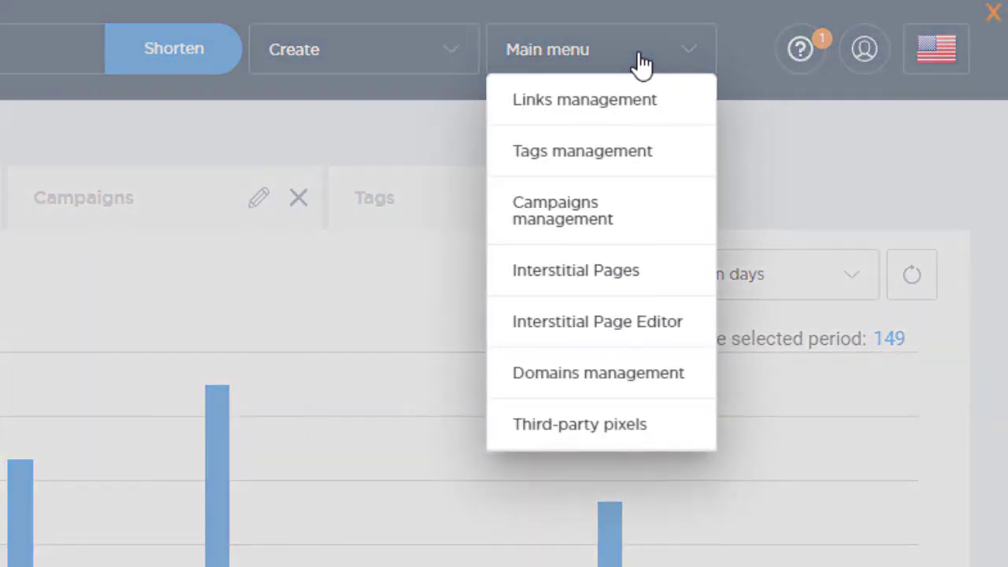
pyautogui.click(603, 102)
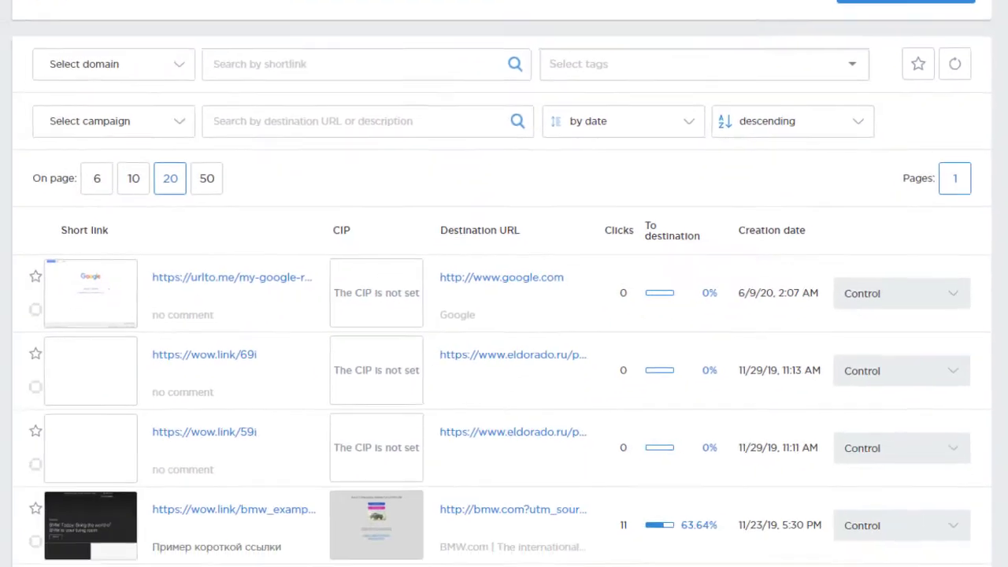
pyautogui.scroll(-5, 504, 283)
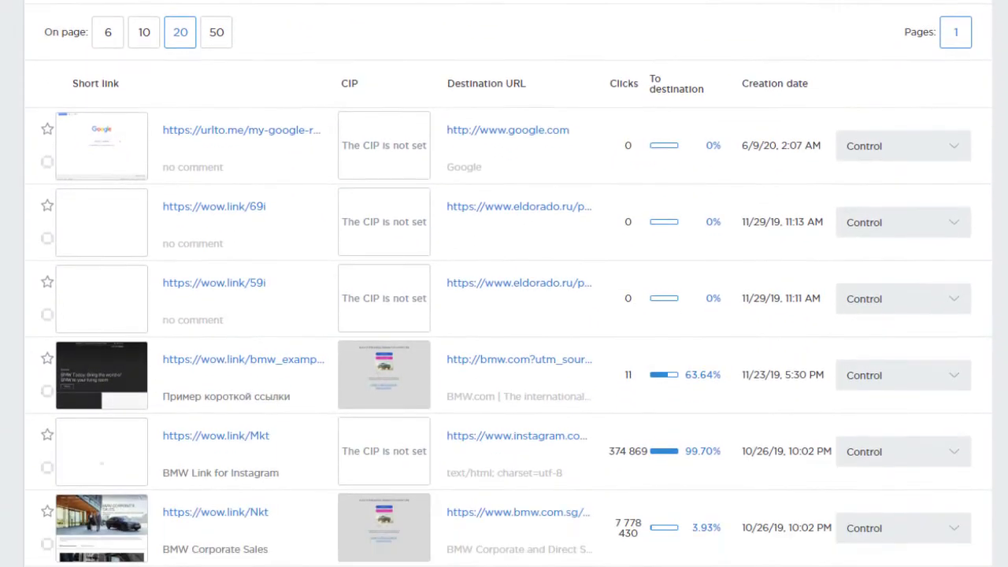
pyautogui.scroll(-1, 504, 284)
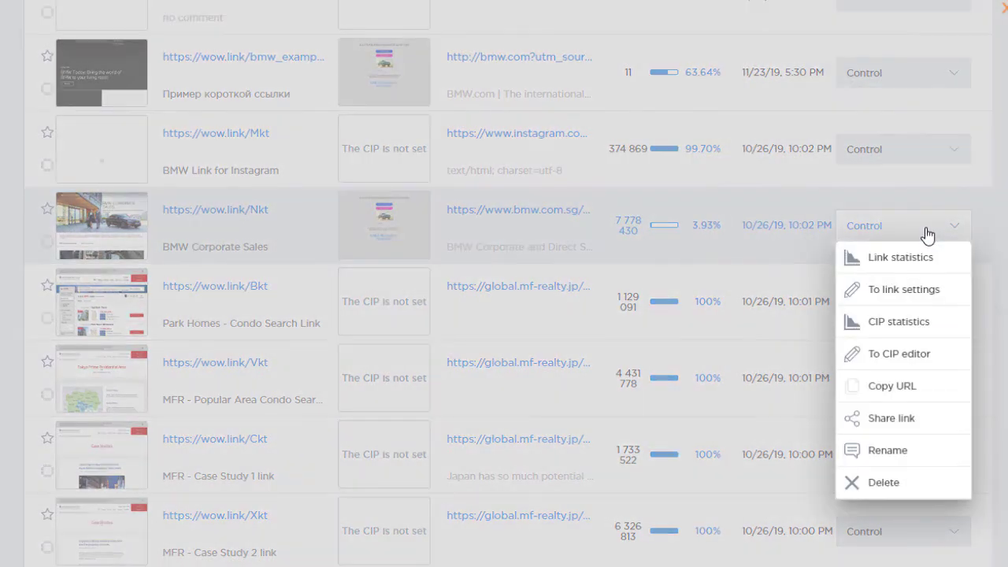
# Open BMW Corporate Sales statistics, show browsers as a table, and open the date range list.
pyautogui.click(900, 257)
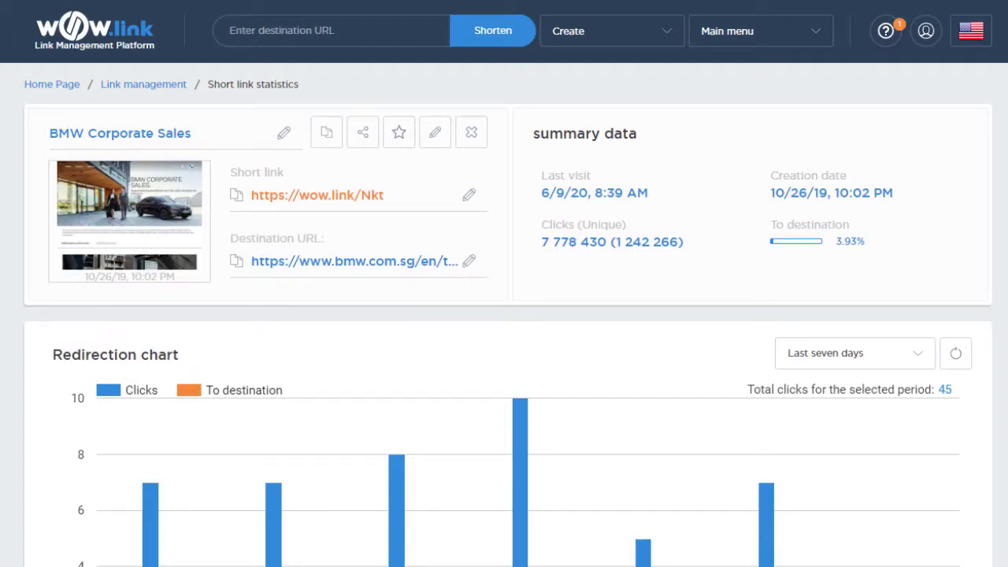
pyautogui.scroll(-4, 504, 283)
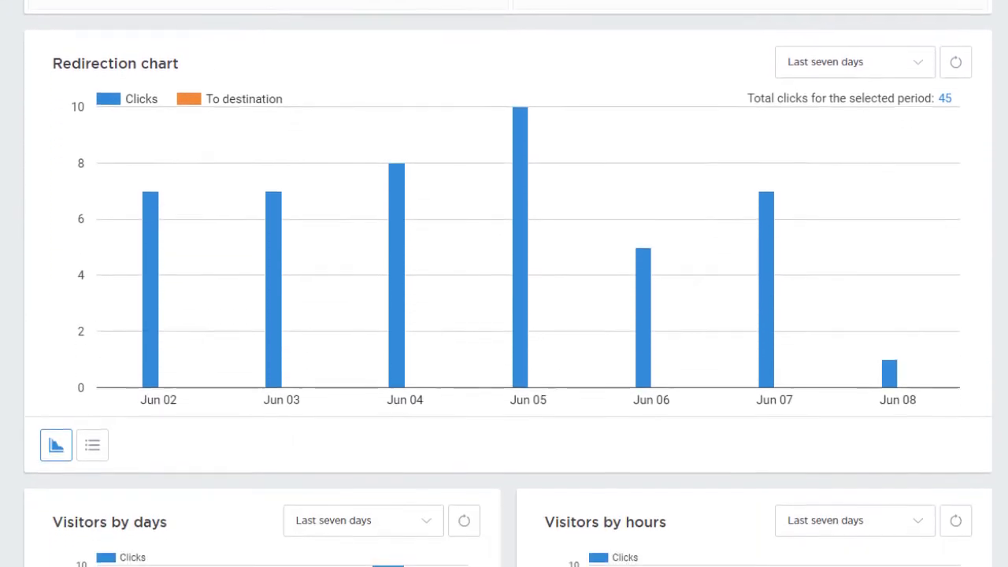
pyautogui.scroll(-4, 504, 284)
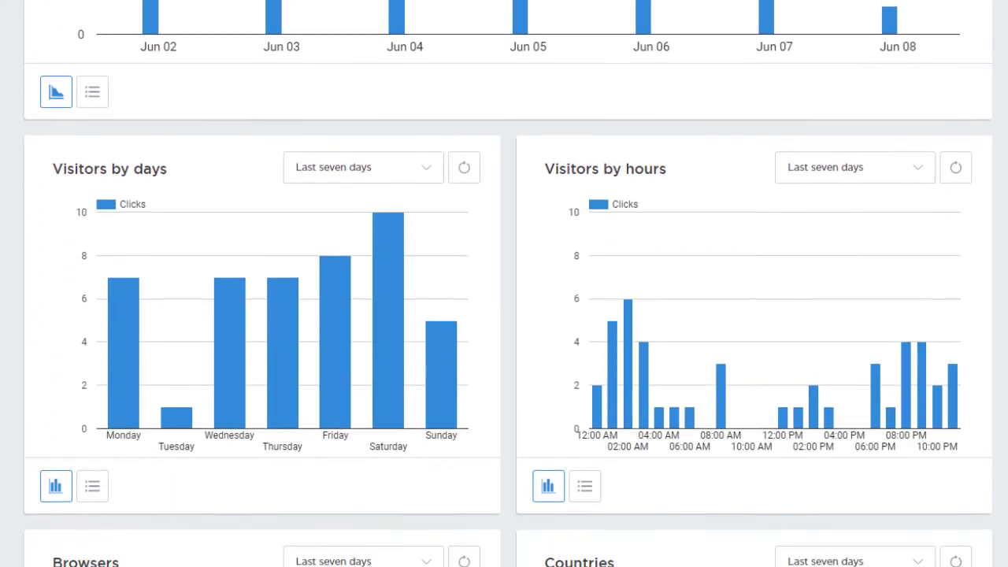
pyautogui.scroll(-5, 504, 284)
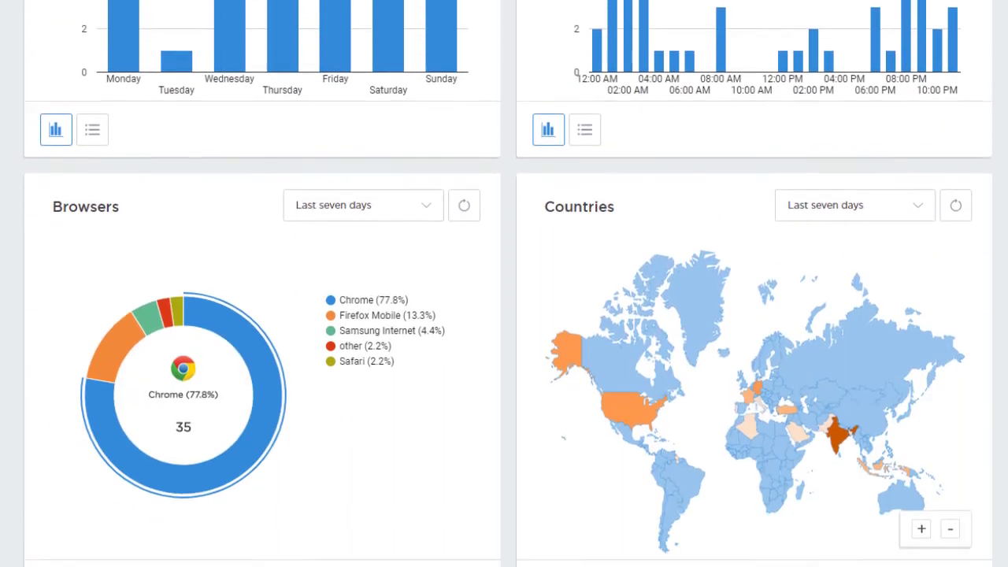
pyautogui.scroll(-1, 504, 283)
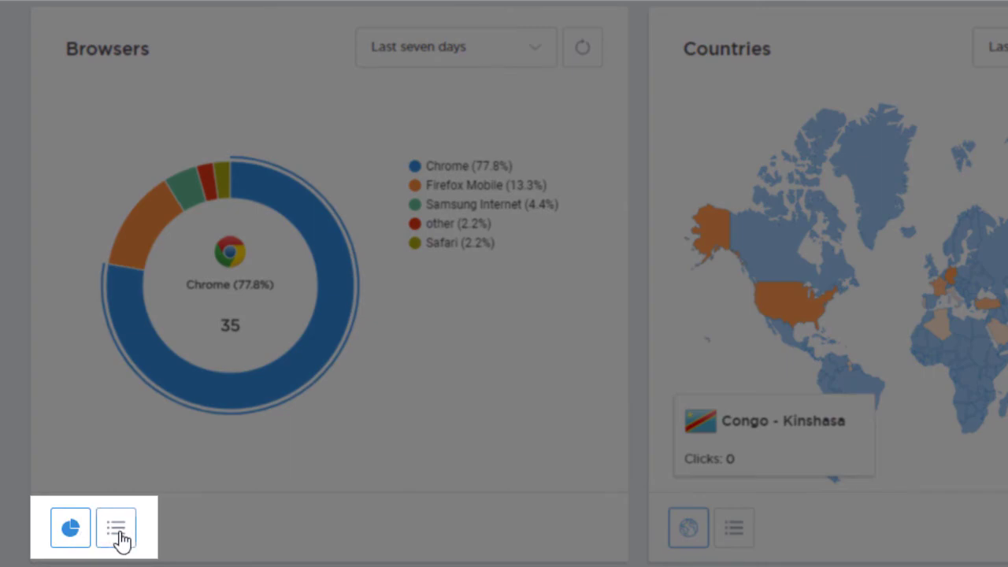
pyautogui.click(118, 532)
pyautogui.click(541, 53)
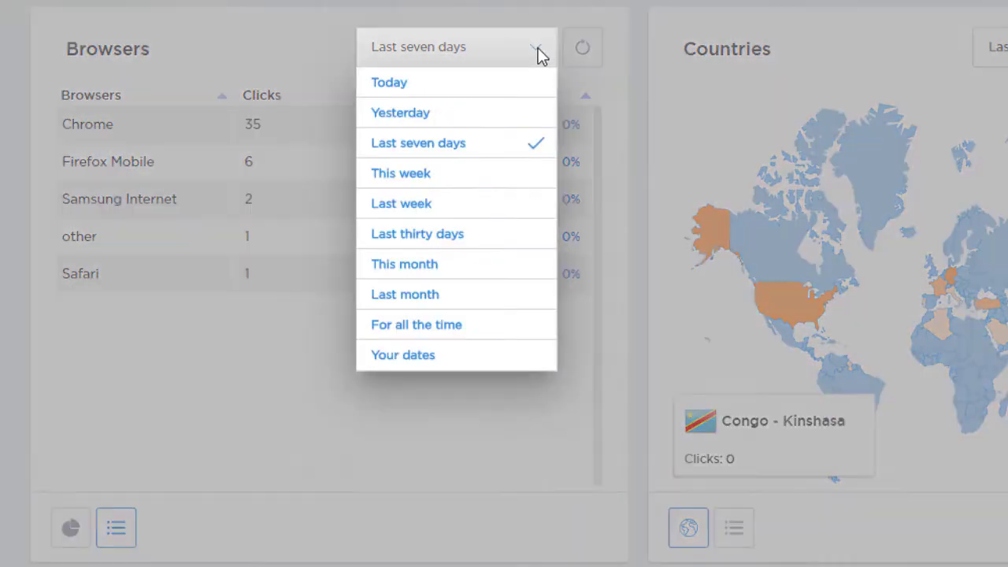